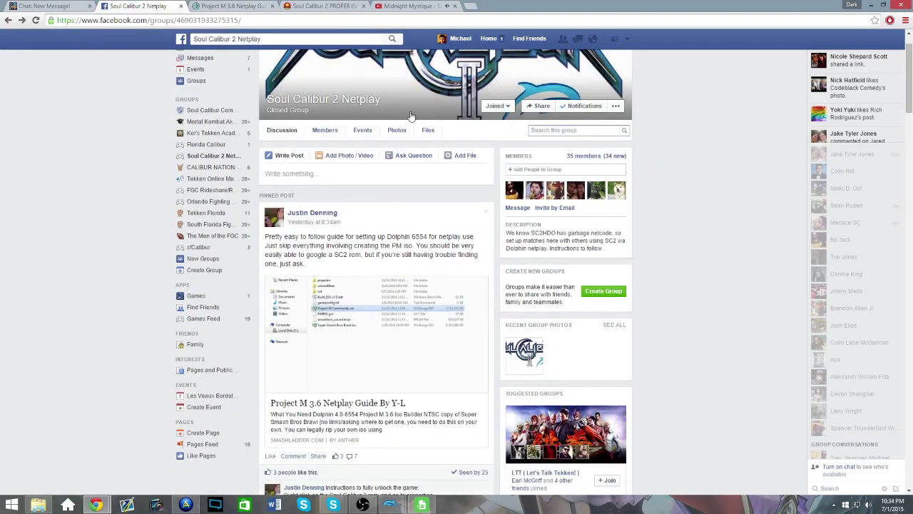
Review the pinned setup post and its comments about unlocking the game in the Soul Calibur 2 Netplay group
{"action": "scroll", "coordinate": [414, 112], "scroll_direction": "down", "scroll_amount": 3}
{"action": "scroll", "coordinate": [410, 116], "scroll_direction": "down", "scroll_amount": 5}
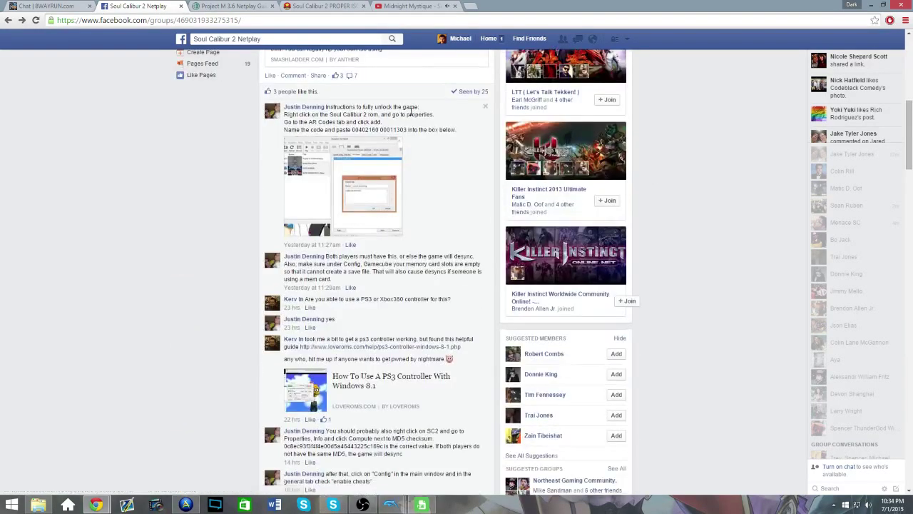
{"action": "scroll", "coordinate": [410, 115], "scroll_direction": "up", "scroll_amount": 7}
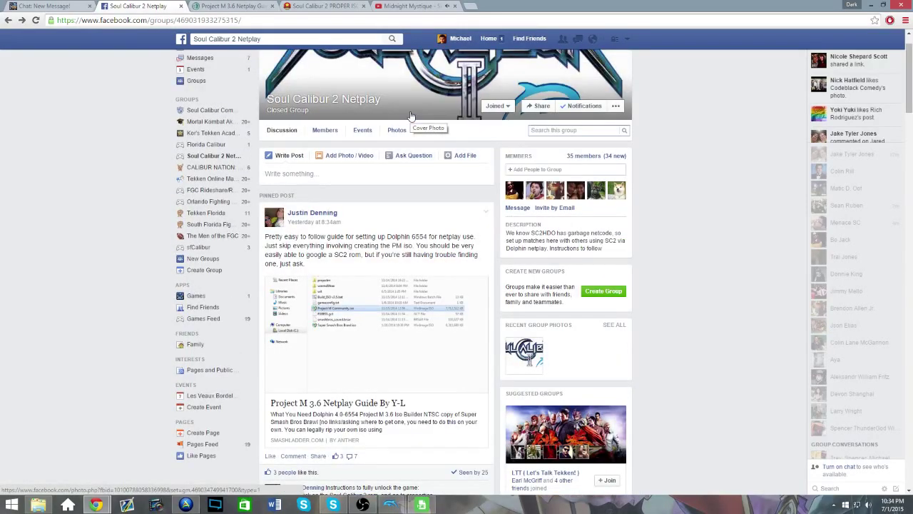
{"action": "scroll", "coordinate": [411, 116], "scroll_direction": "up", "scroll_amount": 1}
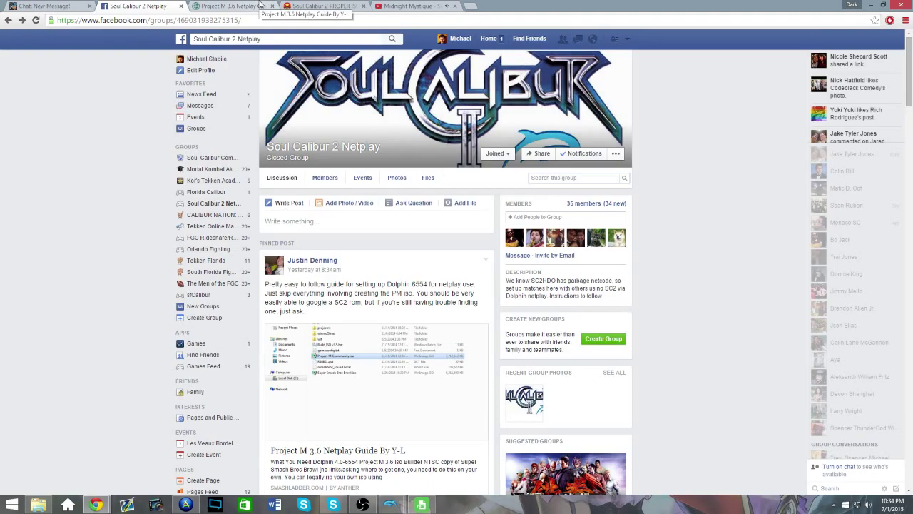
Look through the Project M 3.6 Netplay Guide, from the What You Need list to the Setting up Dolphin section
{"action": "left_click", "coordinate": [260, 5]}
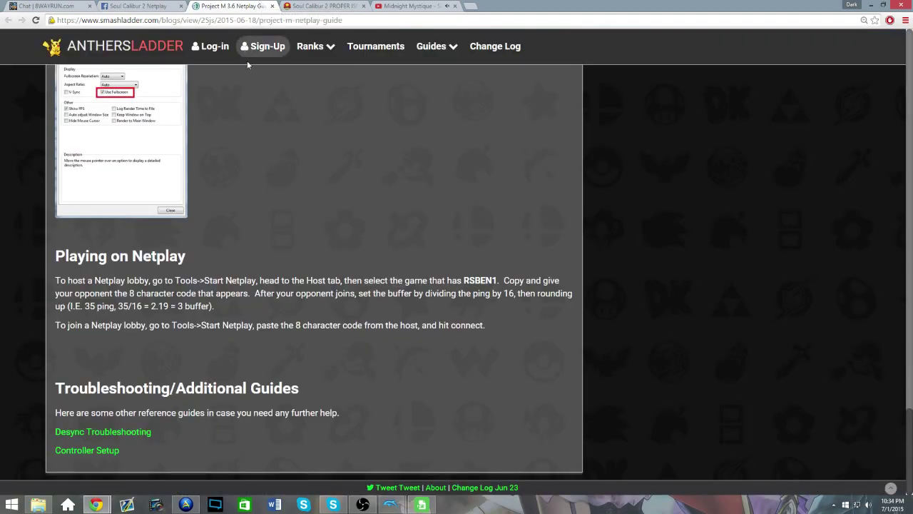
{"action": "scroll", "coordinate": [324, 226], "scroll_direction": "up", "scroll_amount": 5}
{"action": "scroll", "coordinate": [329, 231], "scroll_direction": "up", "scroll_amount": 15}
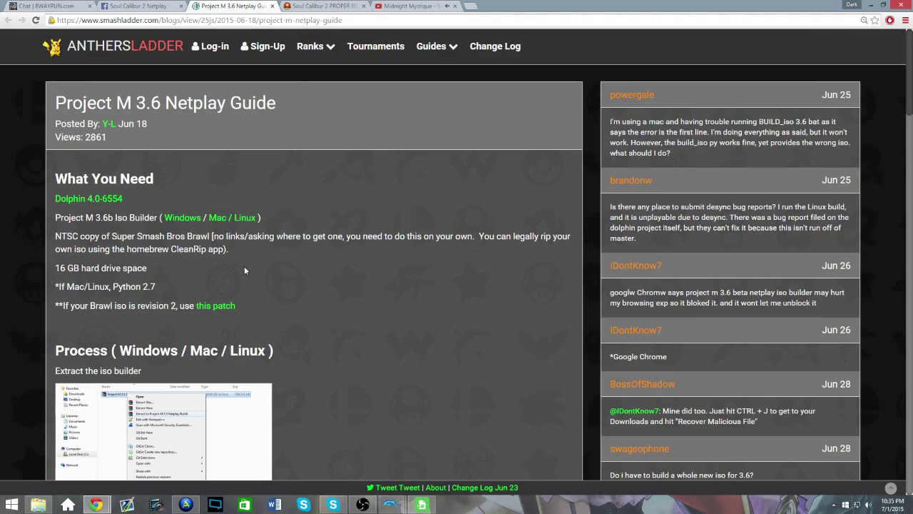
{"action": "scroll", "coordinate": [245, 270], "scroll_direction": "down", "scroll_amount": 1}
{"action": "scroll", "coordinate": [175, 236], "scroll_direction": "up", "scroll_amount": 1}
{"action": "scroll", "coordinate": [374, 314], "scroll_direction": "down", "scroll_amount": 1}
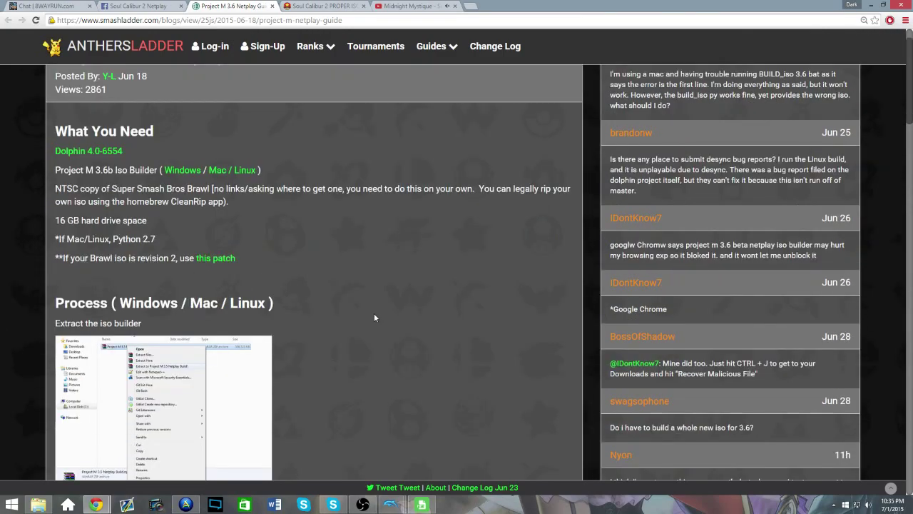
{"action": "scroll", "coordinate": [403, 365], "scroll_direction": "down", "scroll_amount": 1}
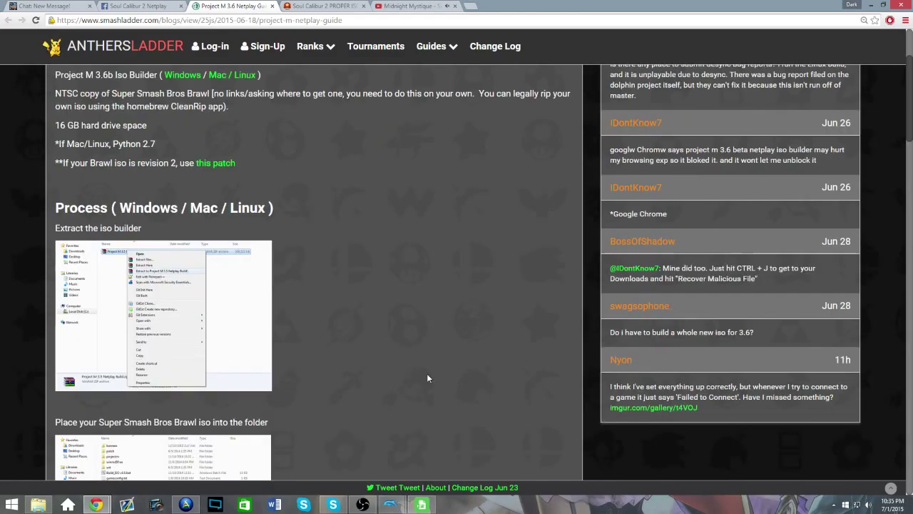
{"action": "scroll", "coordinate": [427, 379], "scroll_direction": "down", "scroll_amount": 5}
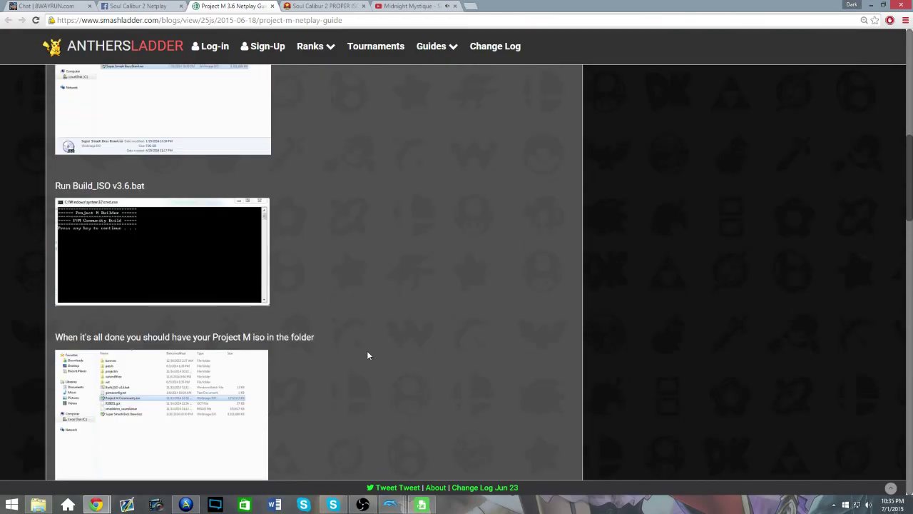
{"action": "scroll", "coordinate": [367, 354], "scroll_direction": "down", "scroll_amount": 10}
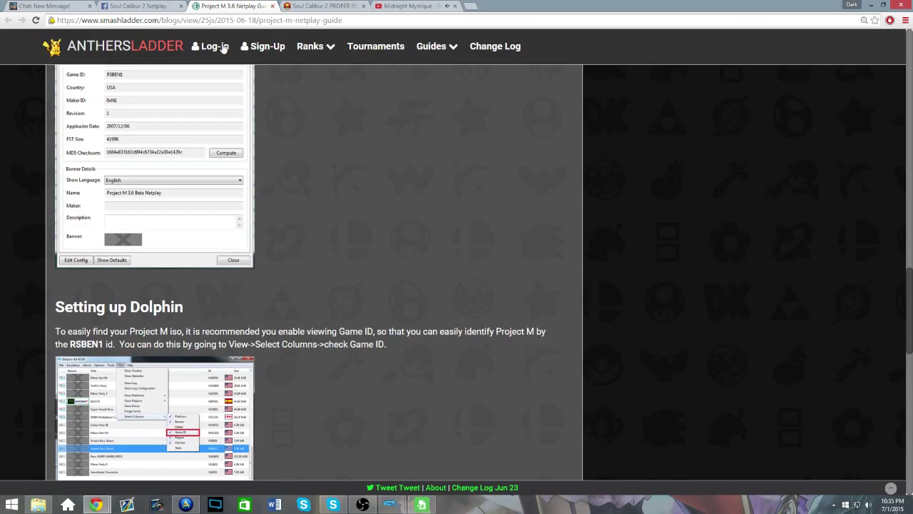
Show the Emuparadise page for the Soul Calibur 2 PROPER ISO and highlight its title
{"action": "left_click", "coordinate": [312, 6]}
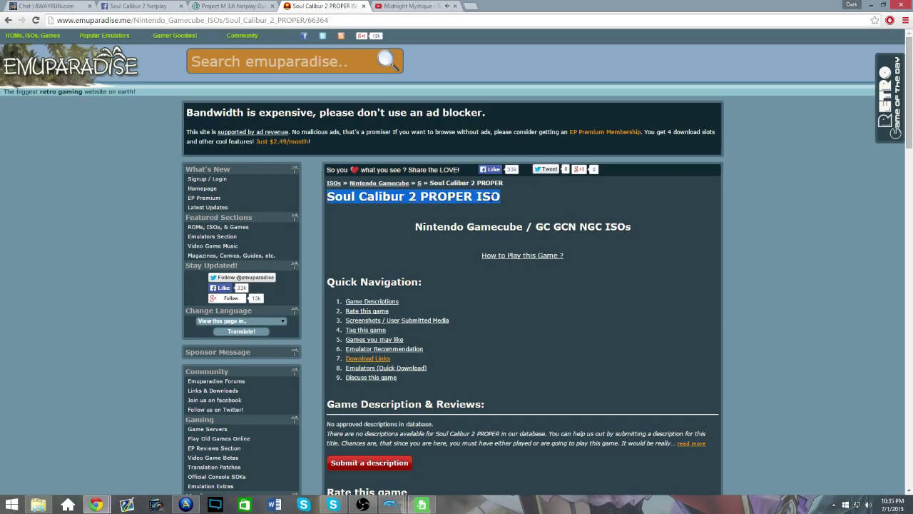
{"action": "left_click", "coordinate": [499, 196]}
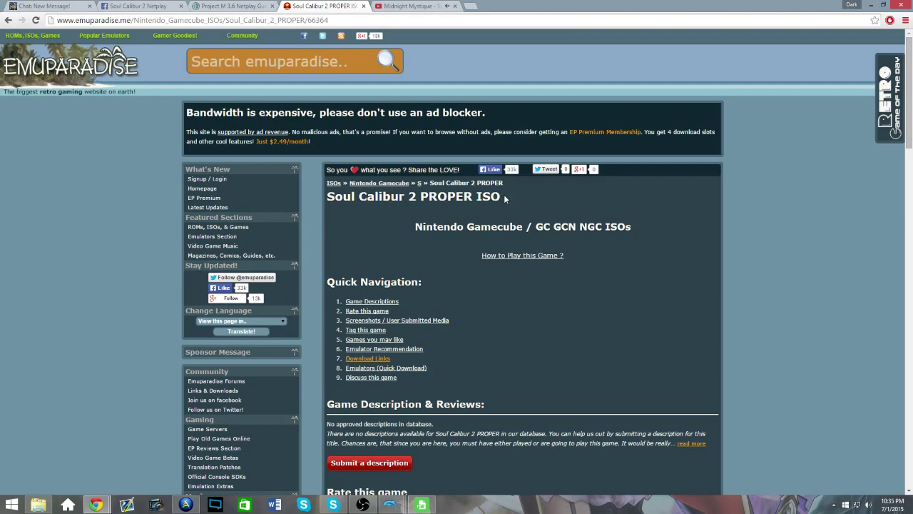
{"action": "left_click_drag", "start_coordinate": [505, 199], "coordinate": [327, 197]}
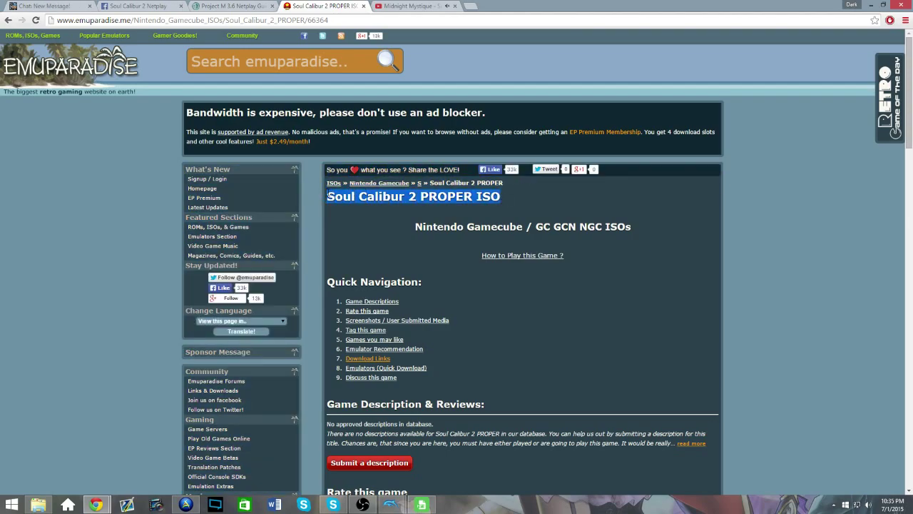
{"action": "left_click", "coordinate": [328, 196]}
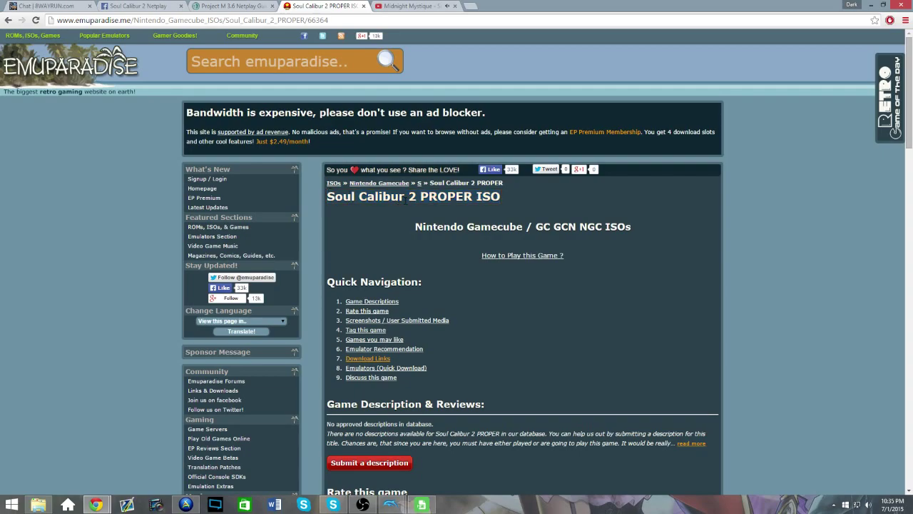
{"action": "left_click_drag", "start_coordinate": [406, 200], "coordinate": [483, 197]}
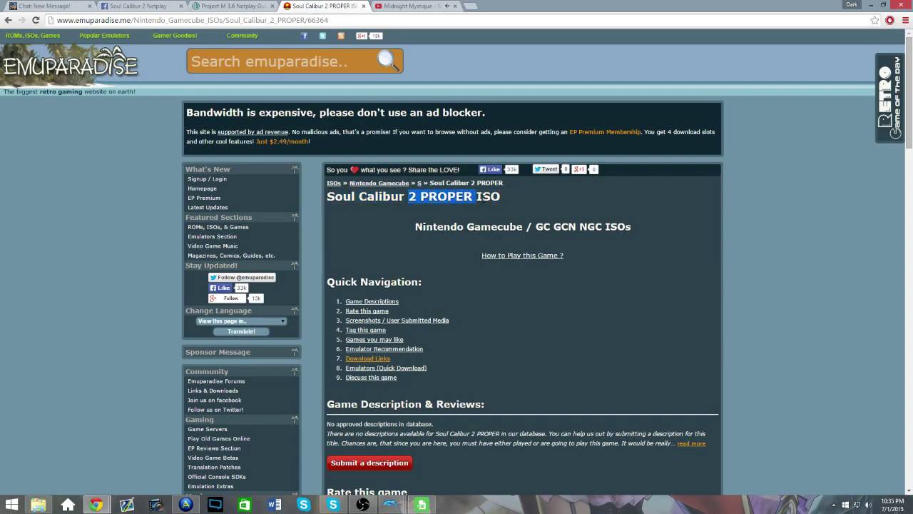
{"action": "left_click", "coordinate": [483, 198]}
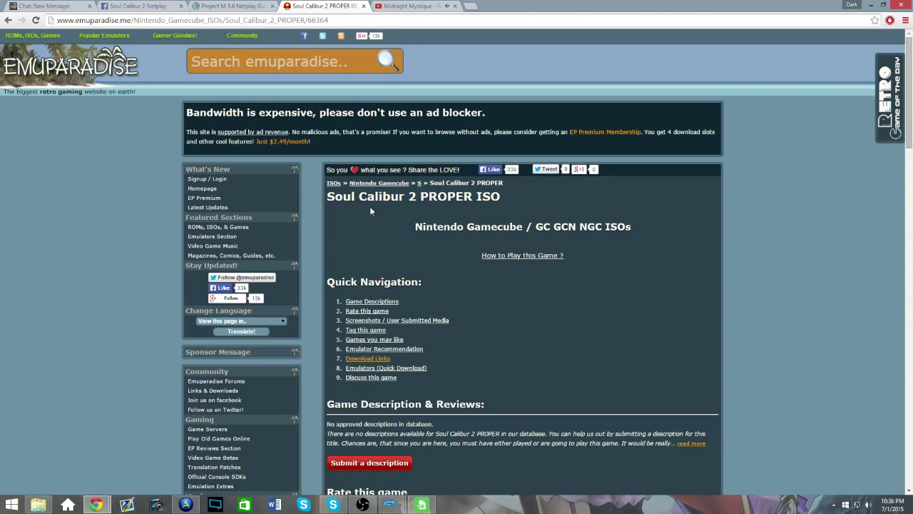
Switch to Dolphin and inspect the "unlock everything" Action Replay code in the SOULCALIBUR2 game properties without changing it
{"action": "mouse_move", "coordinate": [399, 501]}
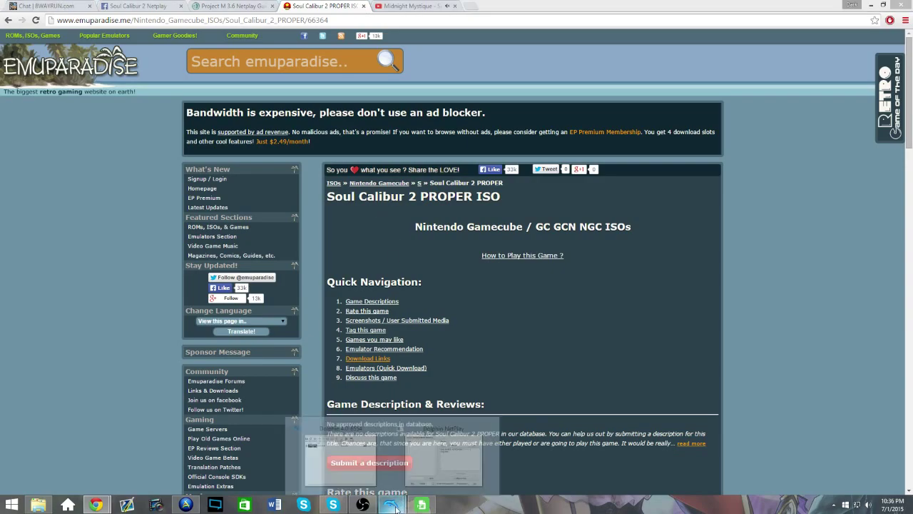
{"action": "left_click", "coordinate": [333, 456]}
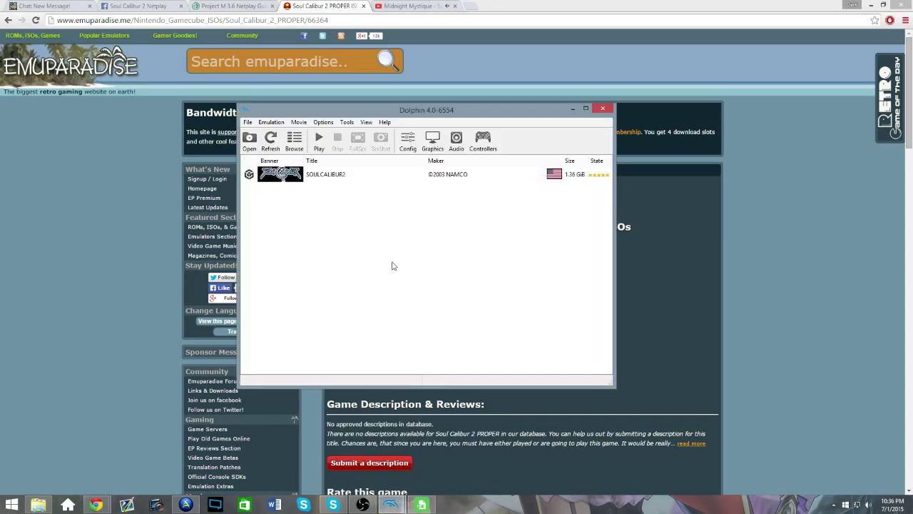
{"action": "right_click", "coordinate": [306, 175]}
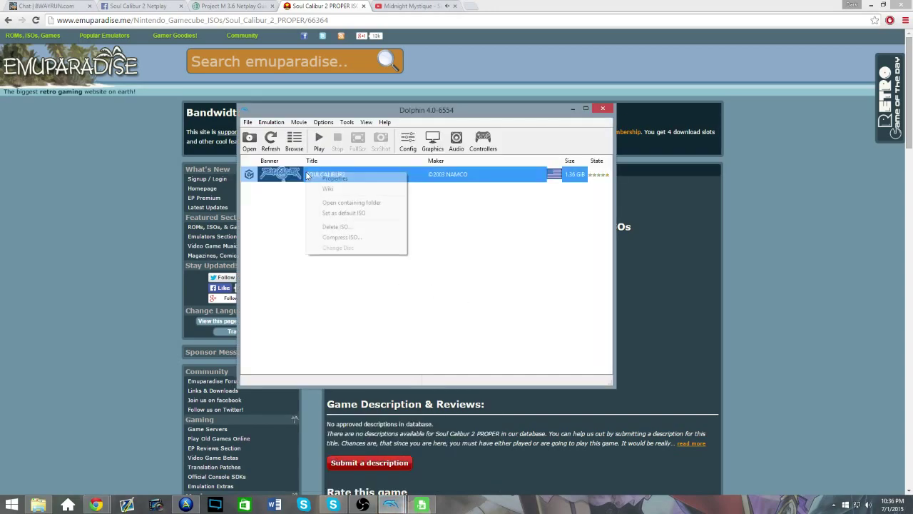
{"action": "left_click", "coordinate": [328, 181]}
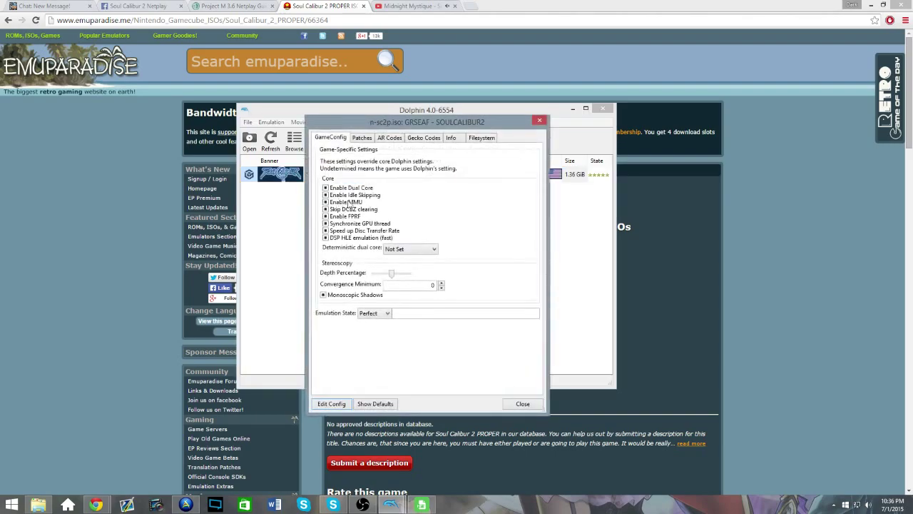
{"action": "left_click", "coordinate": [390, 138]}
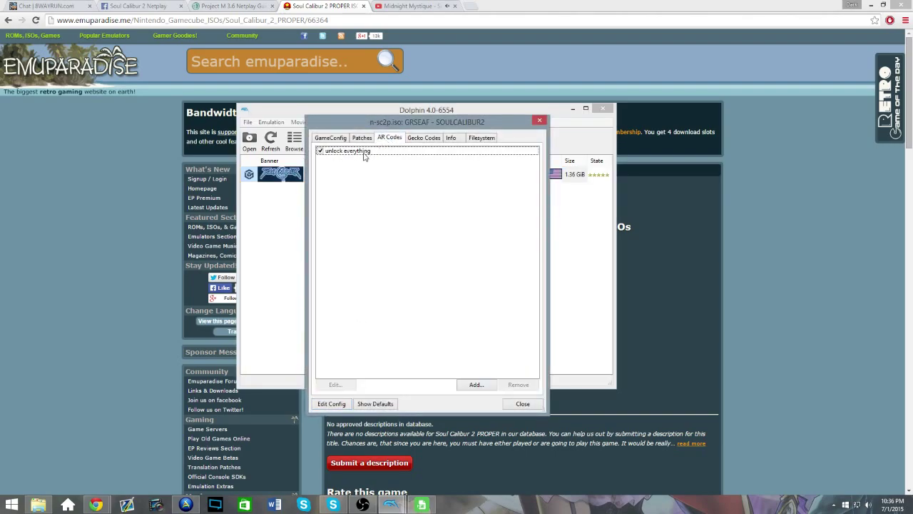
{"action": "left_click", "coordinate": [363, 156]}
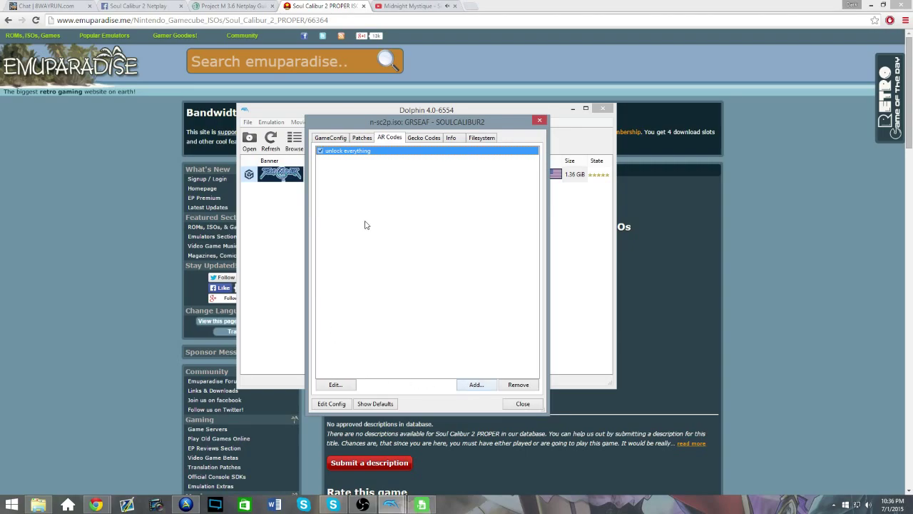
{"action": "left_click", "coordinate": [339, 384]}
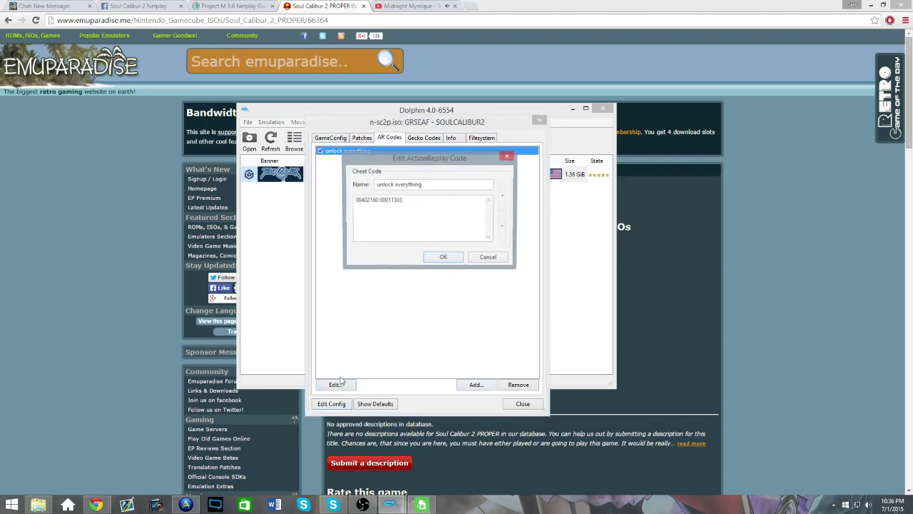
{"action": "left_click", "coordinate": [431, 205]}
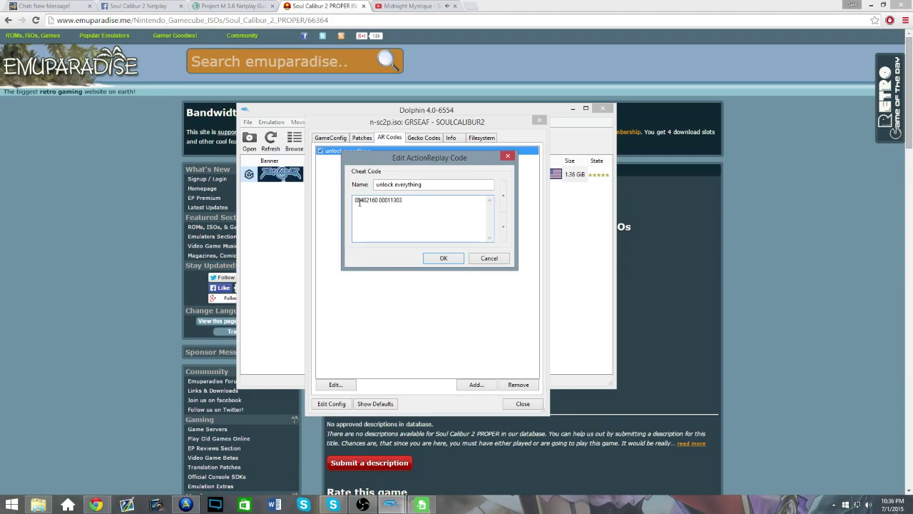
{"action": "left_click", "coordinate": [431, 183]}
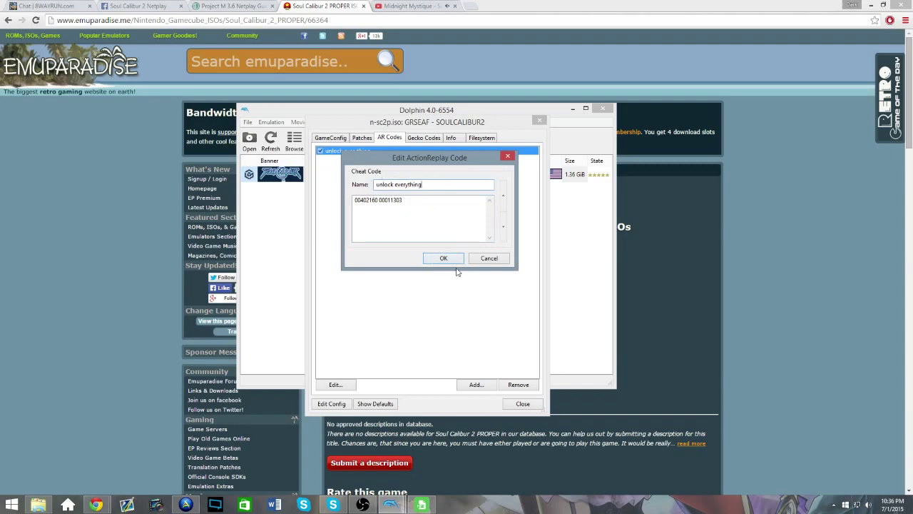
{"action": "left_click", "coordinate": [484, 261]}
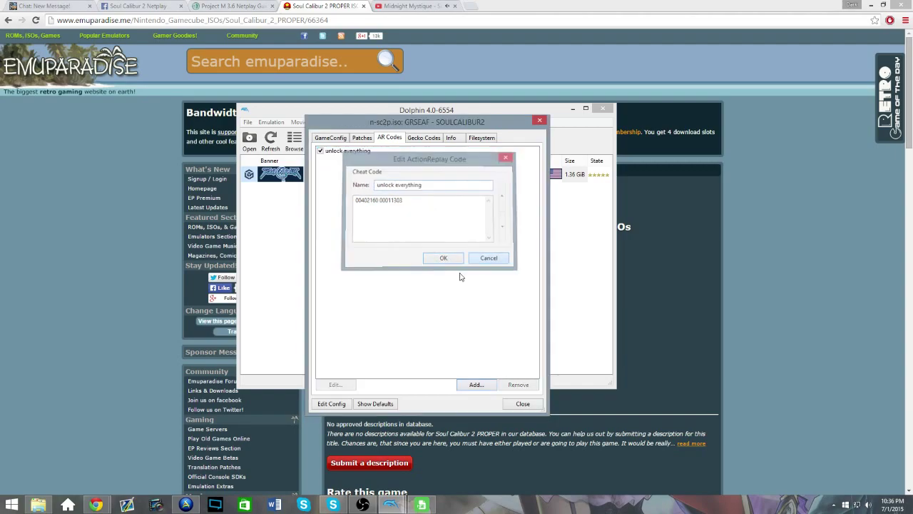
Compute the MD5 checksum of the SOULCALIBUR2 ISO, highlight it and close the game properties
{"action": "left_click", "coordinate": [329, 139]}
{"action": "left_click", "coordinate": [369, 140]}
{"action": "left_click", "coordinate": [422, 140]}
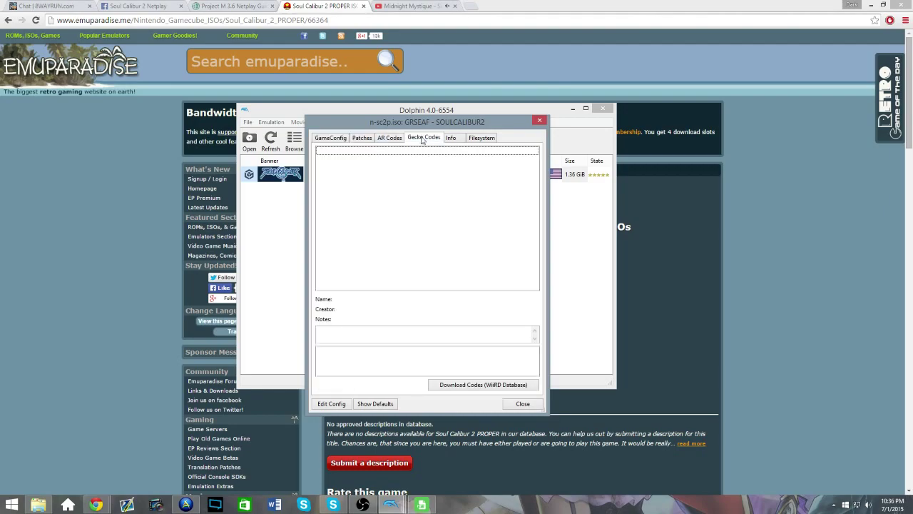
{"action": "left_click", "coordinate": [450, 138]}
{"action": "left_click", "coordinate": [512, 278]}
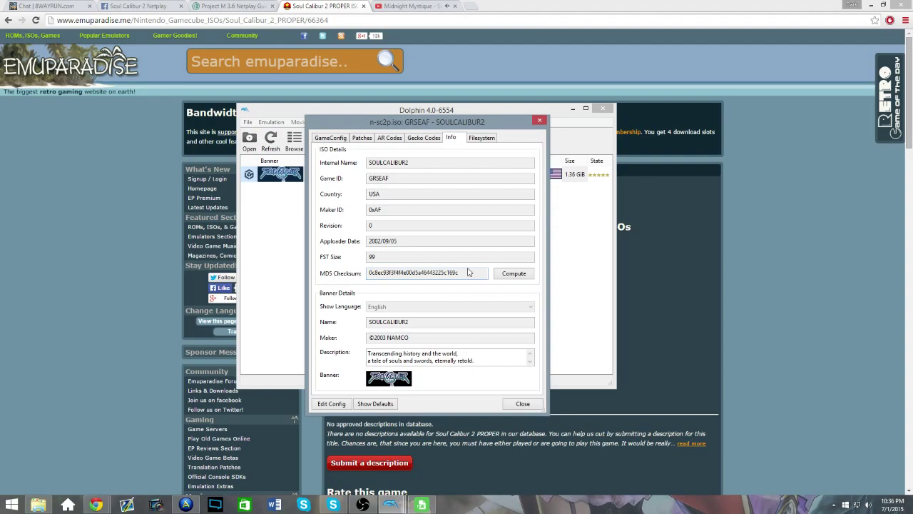
{"action": "left_click_drag", "start_coordinate": [470, 273], "coordinate": [367, 274]}
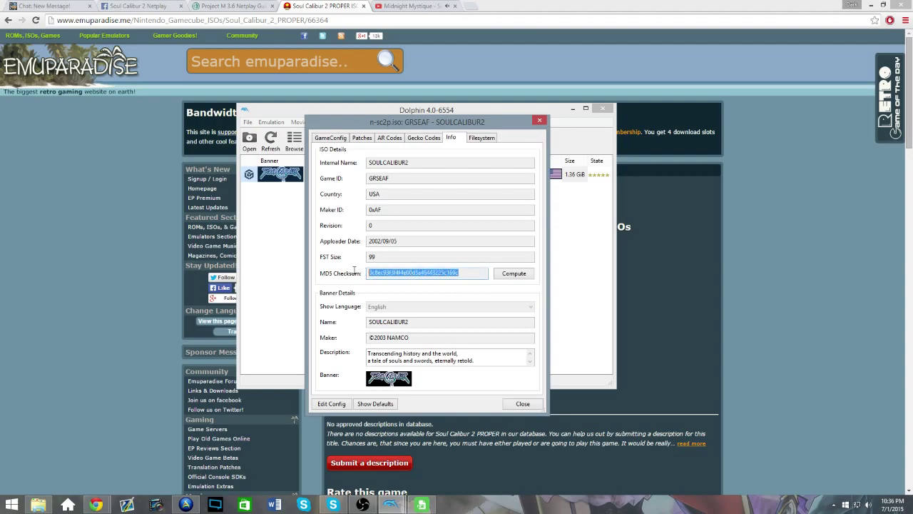
{"action": "left_click", "coordinate": [412, 274]}
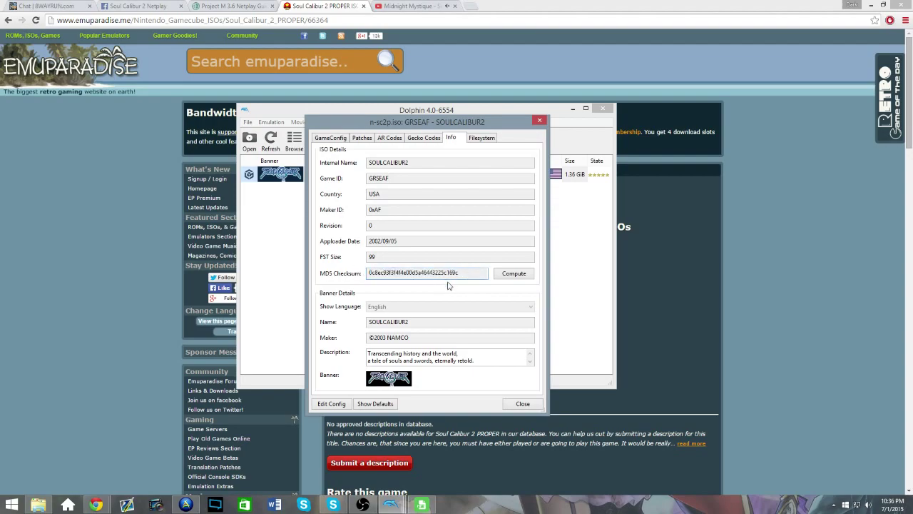
{"action": "left_click", "coordinate": [541, 121]}
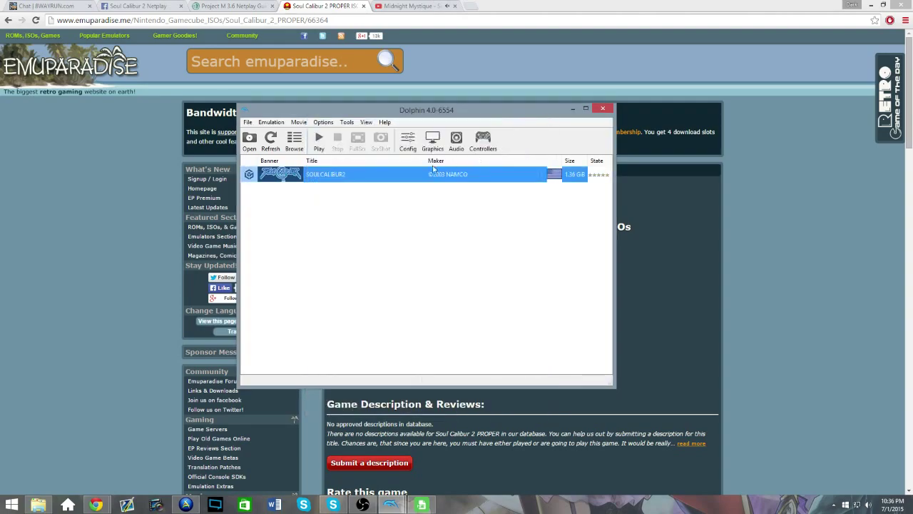
Check Dolphin's general configuration for the Enable Cheats setting and close it
{"action": "left_click", "coordinate": [323, 122]}
{"action": "left_click", "coordinate": [340, 133]}
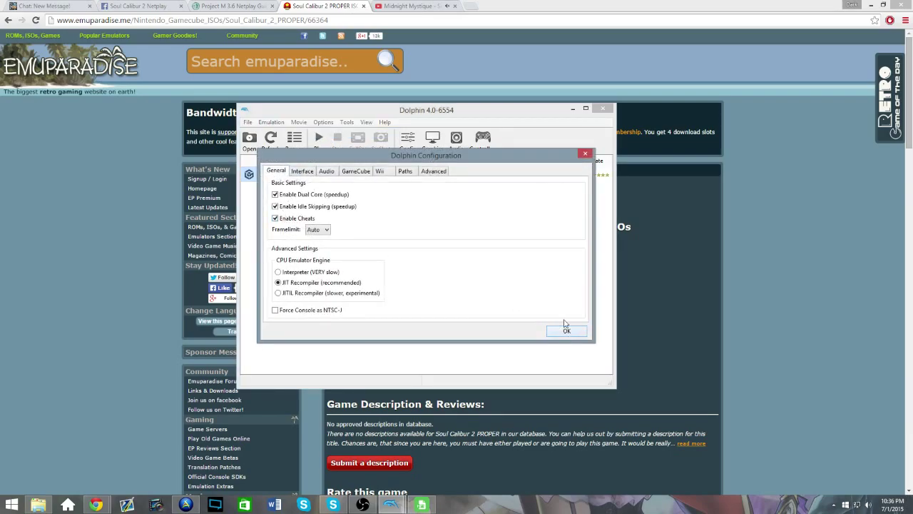
{"action": "left_click", "coordinate": [584, 155]}
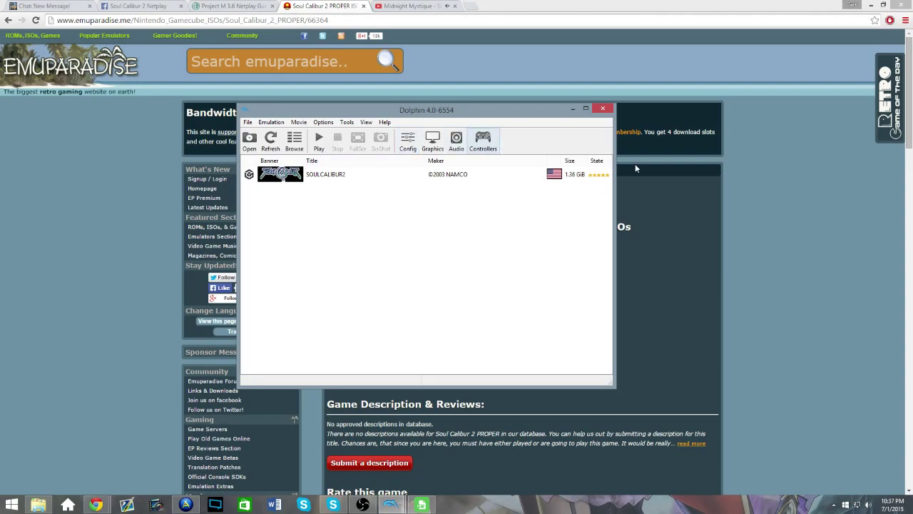
Quit the open NetPlay lobby and reopen the NetPlay setup, keeping the connection type on Traversal
{"action": "left_click", "coordinate": [346, 122]}
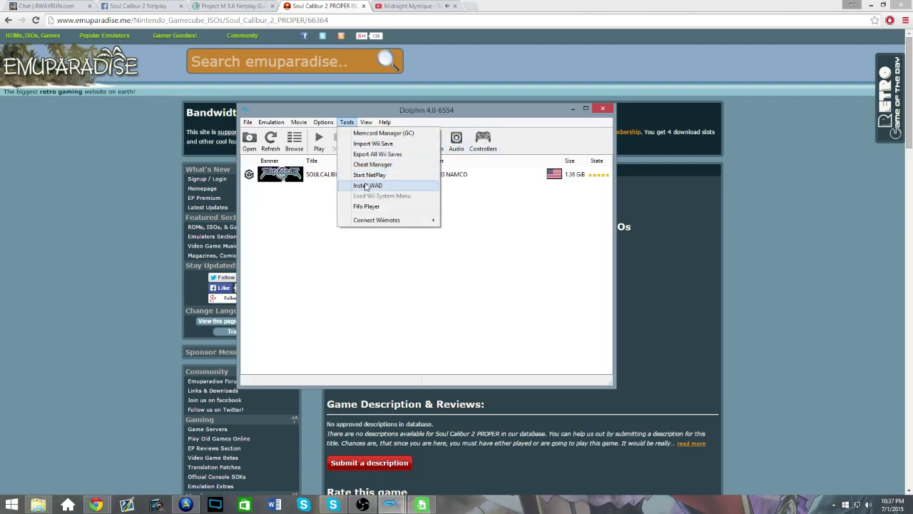
{"action": "left_click", "coordinate": [369, 175]}
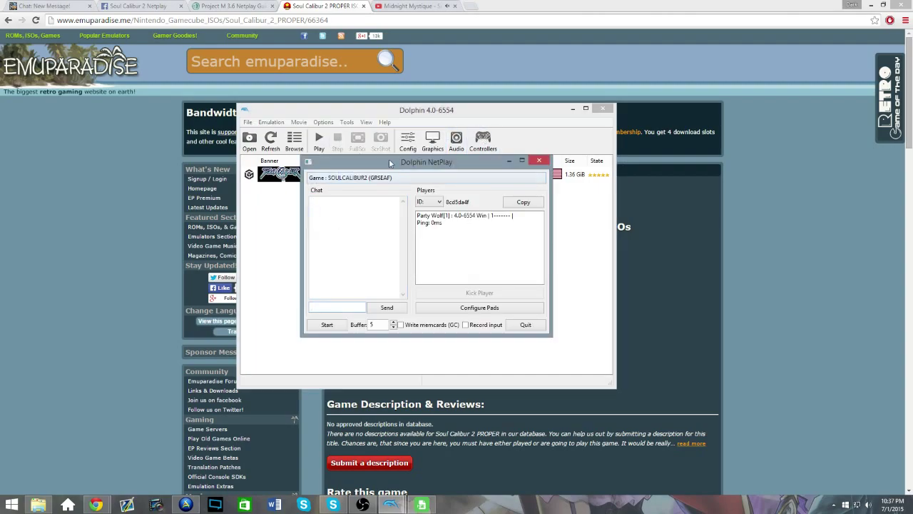
{"action": "left_click", "coordinate": [520, 328]}
{"action": "left_click", "coordinate": [347, 122]}
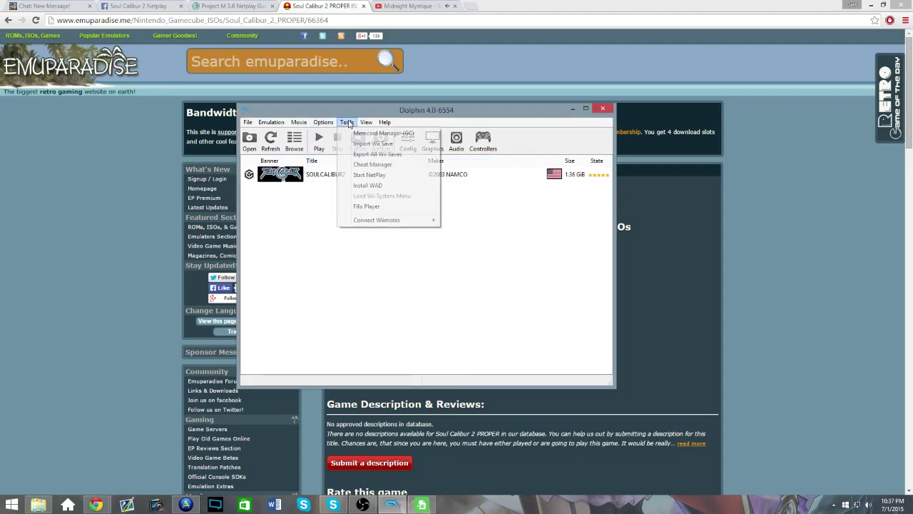
{"action": "left_click", "coordinate": [365, 175]}
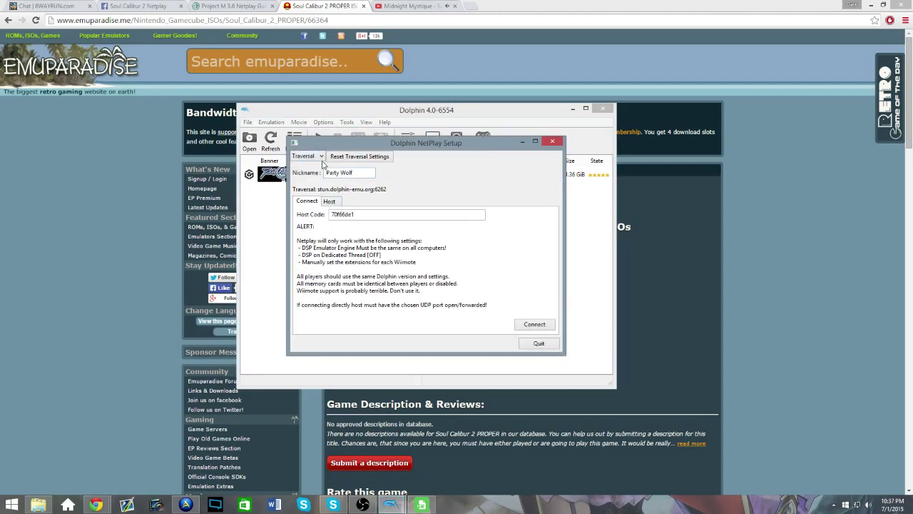
{"action": "left_click", "coordinate": [321, 158]}
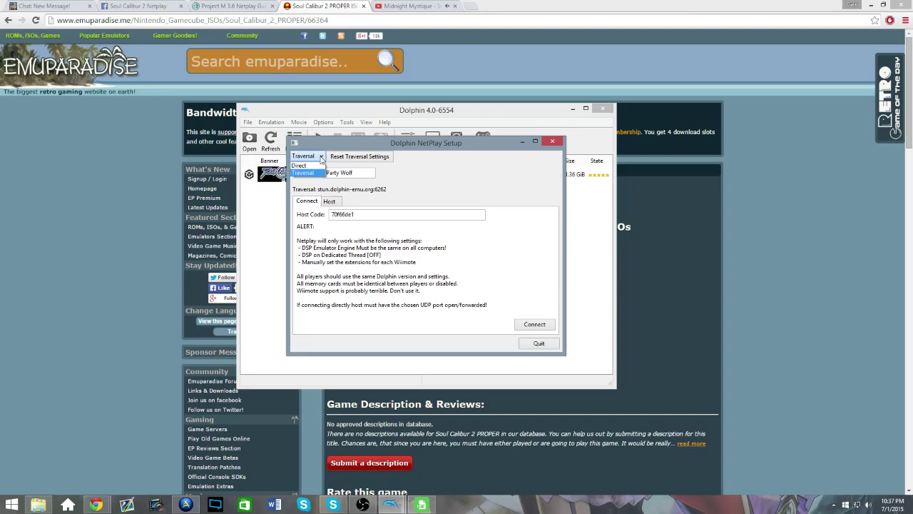
{"action": "left_click", "coordinate": [314, 159]}
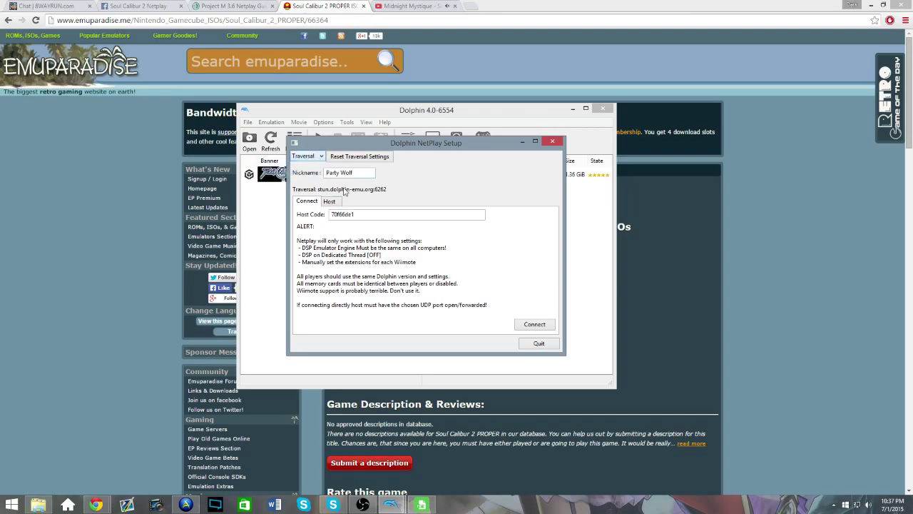
Host a traversal NetPlay lobby for SOULCALIBUR2 (GRSEAF), copy its host code and quit the lobby
{"action": "left_click", "coordinate": [327, 203]}
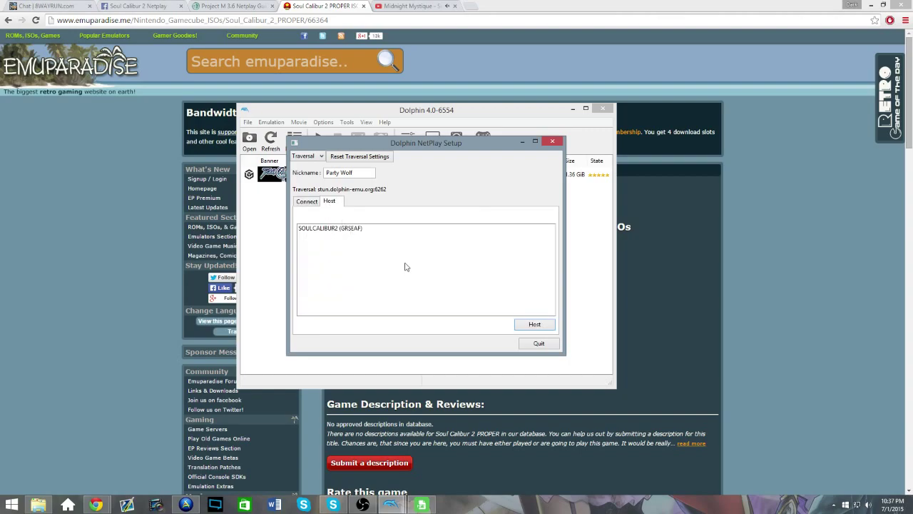
{"action": "left_click", "coordinate": [383, 228]}
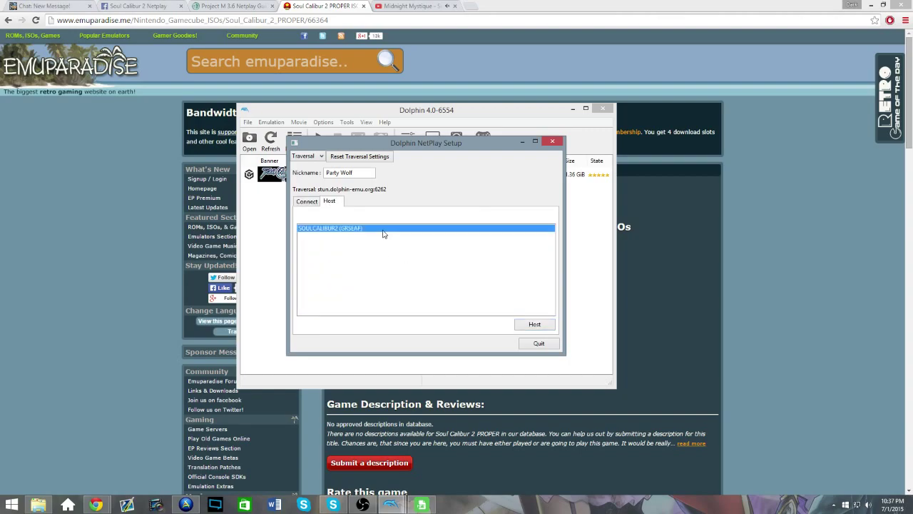
{"action": "left_click", "coordinate": [535, 326]}
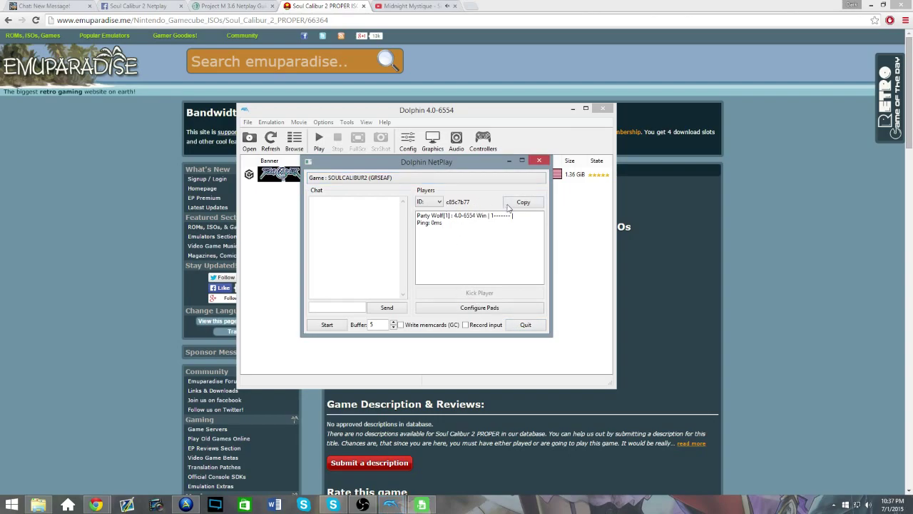
{"action": "left_click", "coordinate": [507, 207]}
{"action": "left_click", "coordinate": [519, 325]}
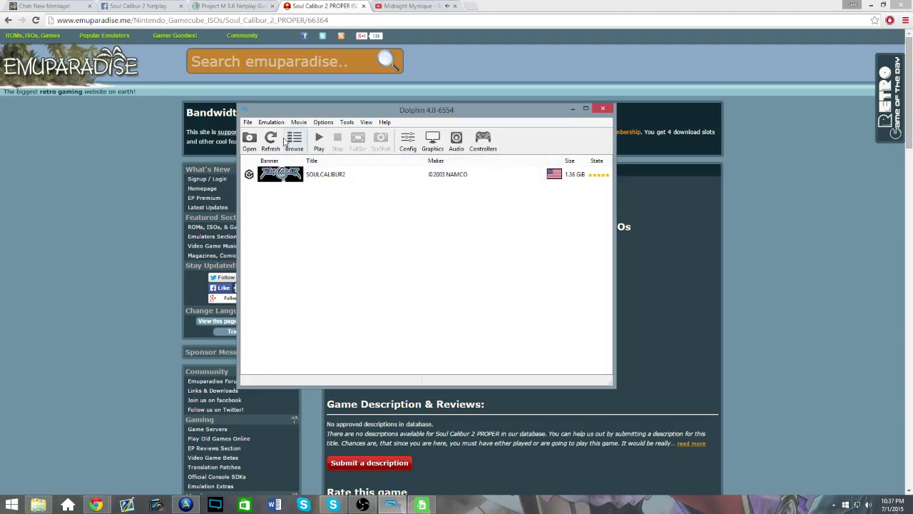
Reopen the NetPlay setup and replace the host code for joining a lobby with the copied one
{"action": "left_click", "coordinate": [347, 122]}
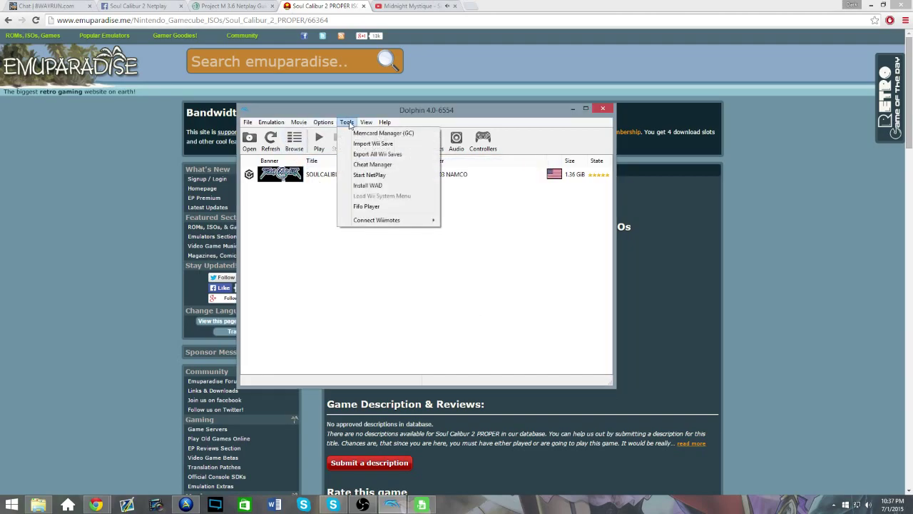
{"action": "left_click", "coordinate": [363, 177]}
{"action": "double_click", "coordinate": [350, 215]}
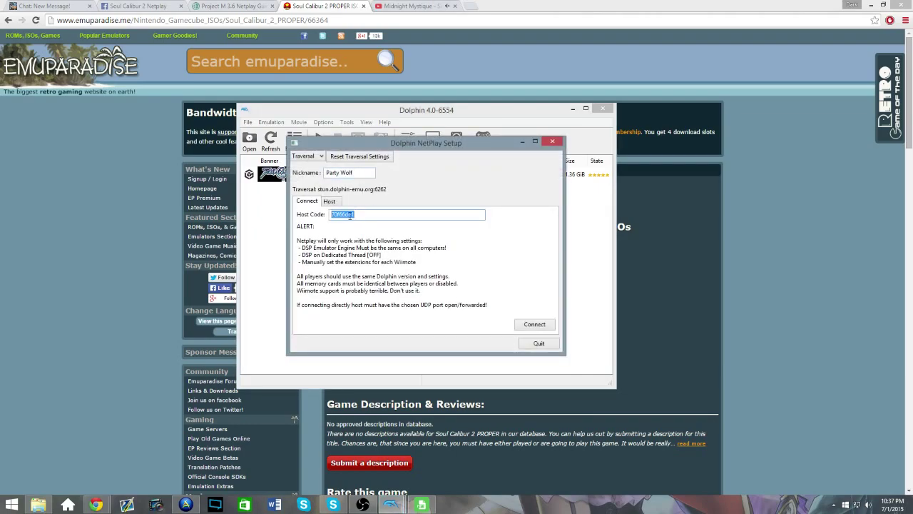
{"action": "right_click", "coordinate": [354, 215]}
{"action": "left_click", "coordinate": [374, 263]}
Host a new NetPlay lobby with SOULCALIBUR2 (GRSEAF) as the game
{"action": "left_click", "coordinate": [330, 203]}
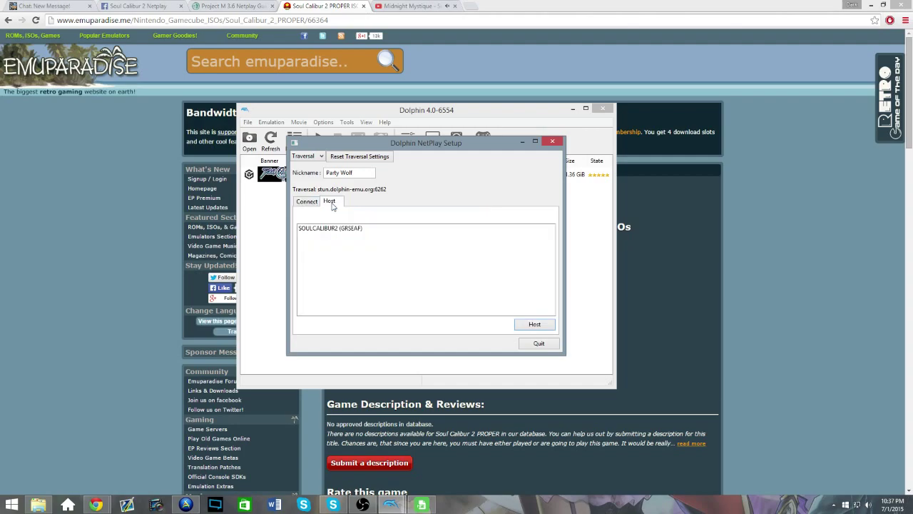
{"action": "left_click", "coordinate": [468, 229]}
{"action": "left_click", "coordinate": [535, 324]}
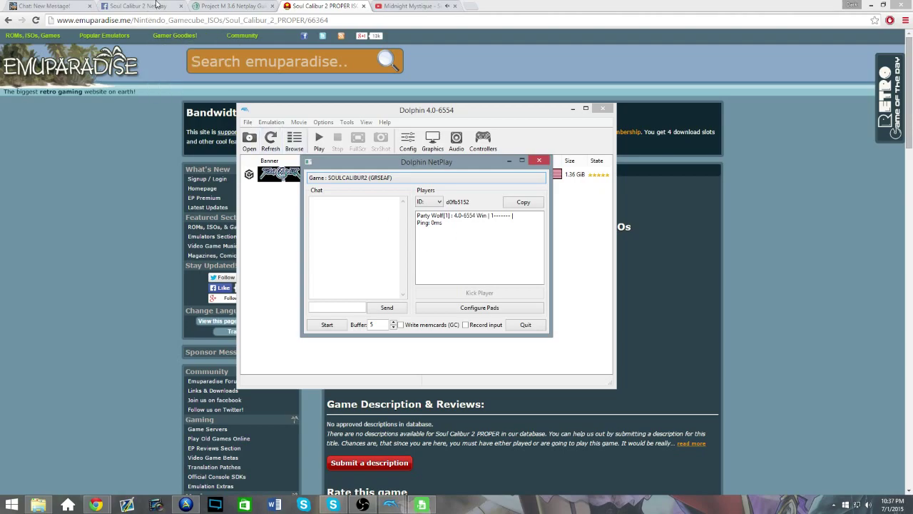
Switch to the Project M 3.6 Netplay Guide in the browser and read its Playing on Netplay section on the buffer setting
{"action": "left_click", "coordinate": [232, 6]}
{"action": "scroll", "coordinate": [256, 238], "scroll_direction": "down", "scroll_amount": 6}
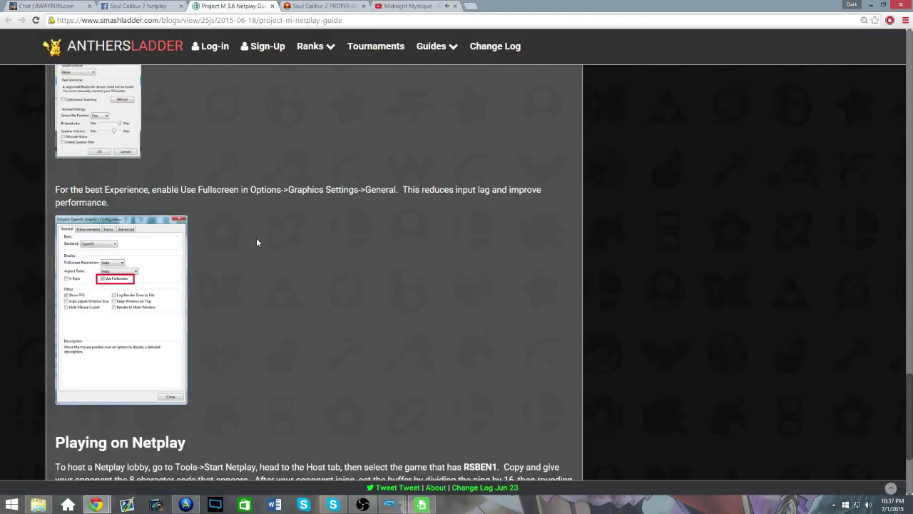
{"action": "scroll", "coordinate": [257, 243], "scroll_direction": "down", "scroll_amount": 3}
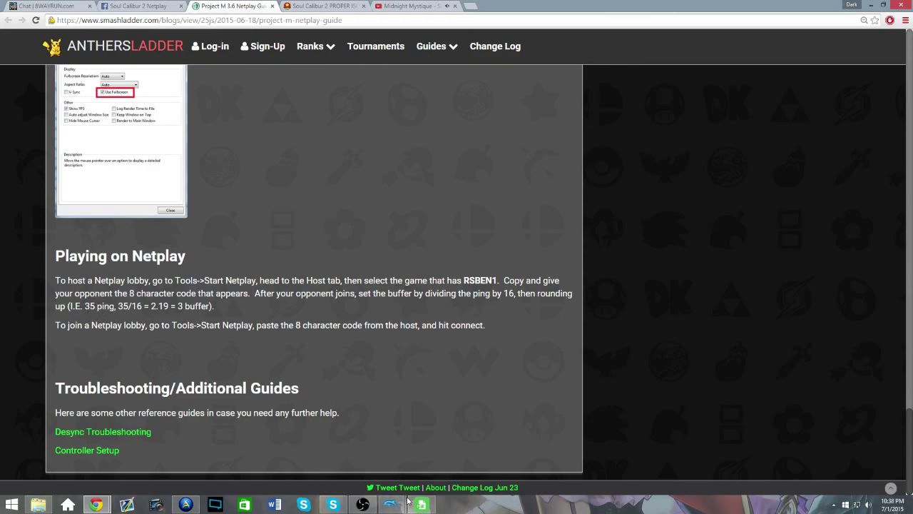
Switch back to the Dolphin NetPlay lobby and set the pad buffer to 4
{"action": "mouse_move", "coordinate": [390, 505]}
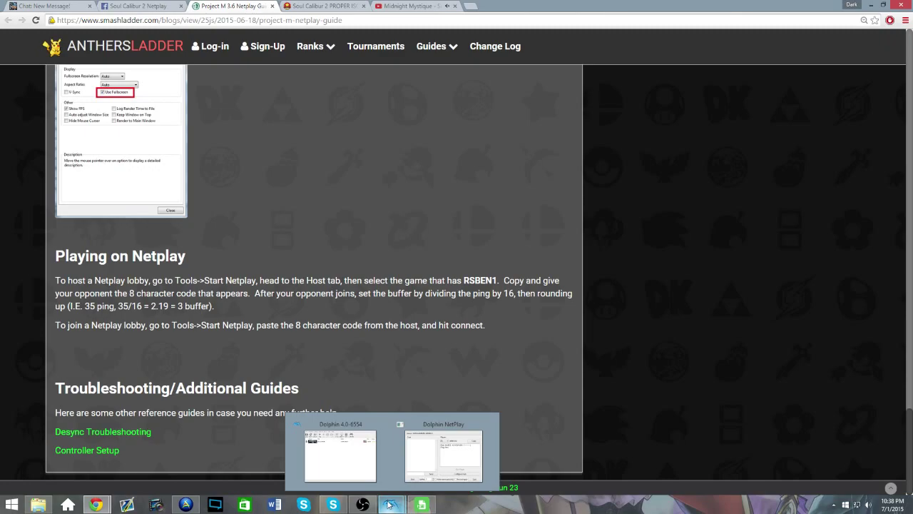
{"action": "left_click", "coordinate": [420, 421]}
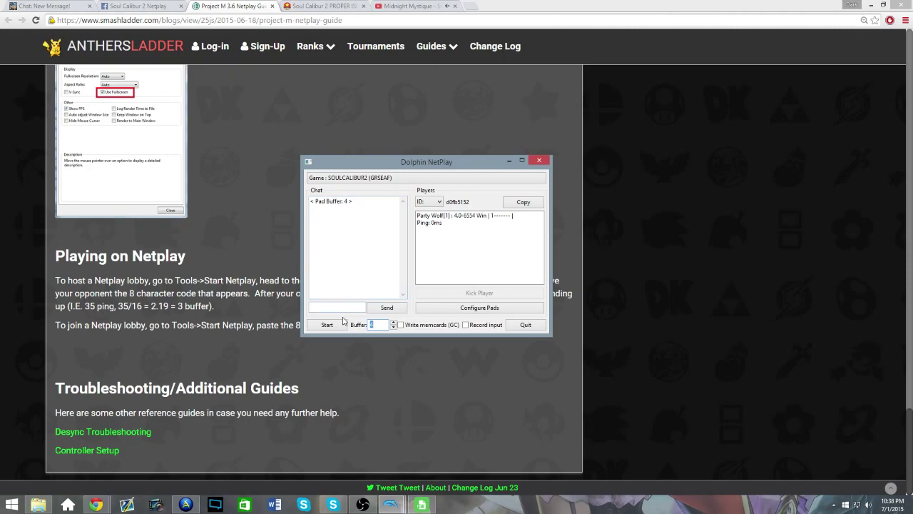
Send the chat message ";)" in the NetPlay lobby and close the lobby
{"action": "left_click", "coordinate": [312, 306]}
{"action": "type", "text": ";)"}
{"action": "key", "text": "Return"}
{"action": "left_click", "coordinate": [538, 161]}
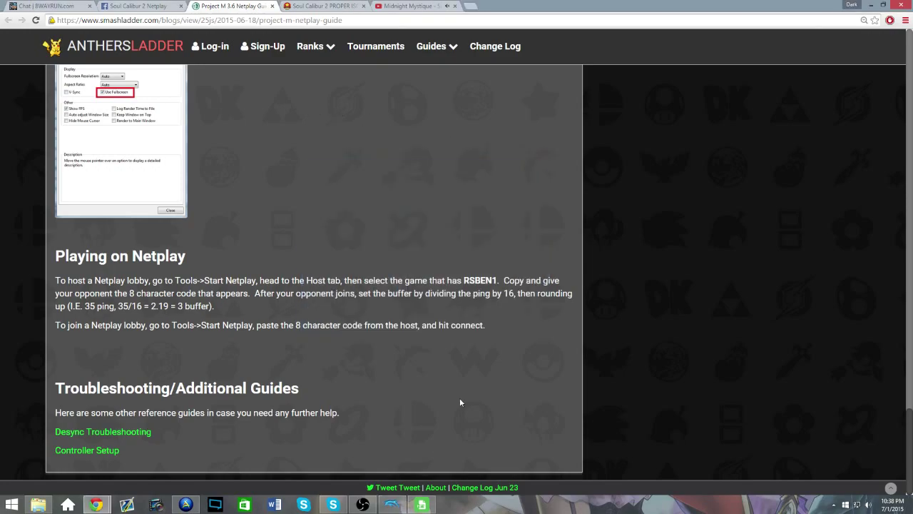
Show the Dolphin game list, the Soul Calibur 2 Netplay Facebook group with its pinned post, and the Project M 3.6 Netplay Guide
{"action": "left_click", "coordinate": [385, 505]}
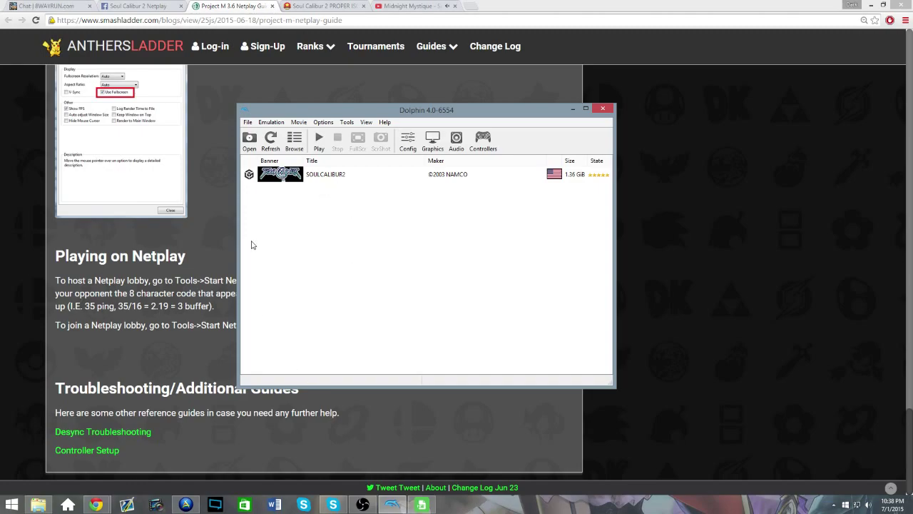
{"action": "left_click", "coordinate": [162, 5]}
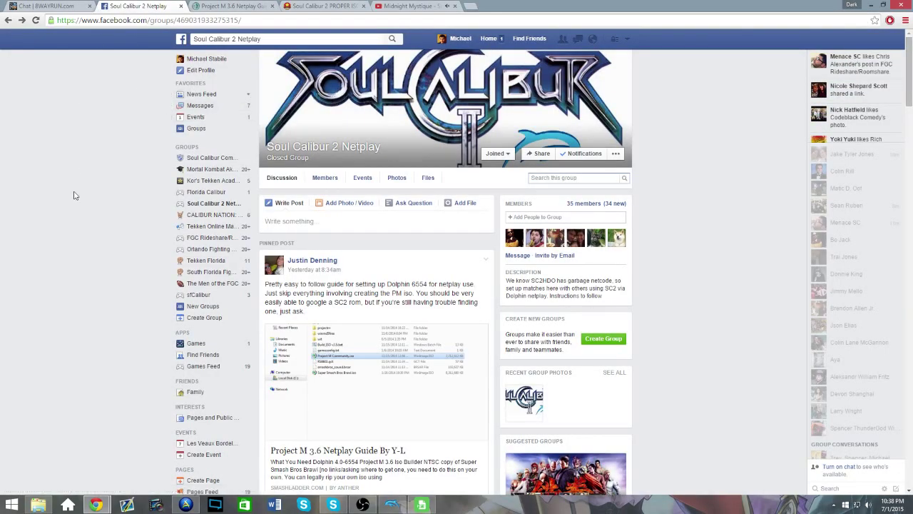
{"action": "scroll", "coordinate": [74, 193], "scroll_direction": "down", "scroll_amount": 3}
{"action": "scroll", "coordinate": [73, 193], "scroll_direction": "up", "scroll_amount": 3}
{"action": "left_click", "coordinate": [239, 5]}
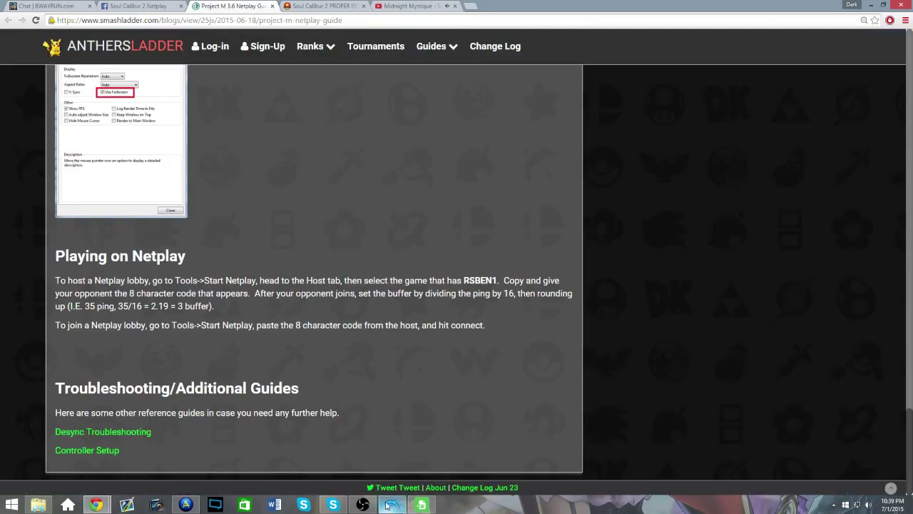